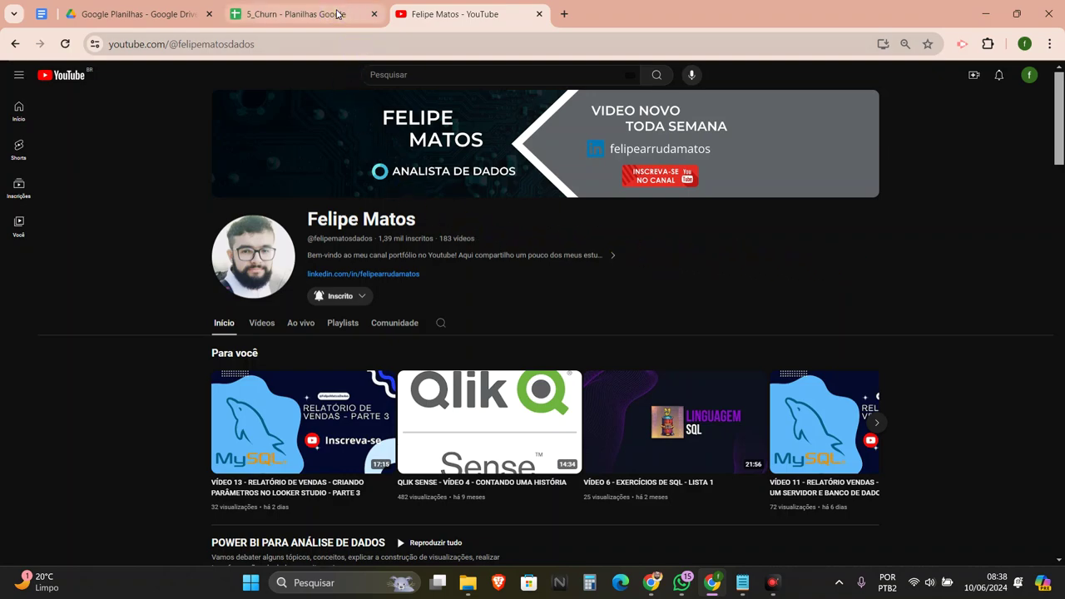
Step: Open the 5_Churn spreadsheet, highlight the Churn Rate explanation in B2:G11, then return to the Google Planilhas folder
left_click(356, 24)
left_click_drag(188, 191, 210, 311)
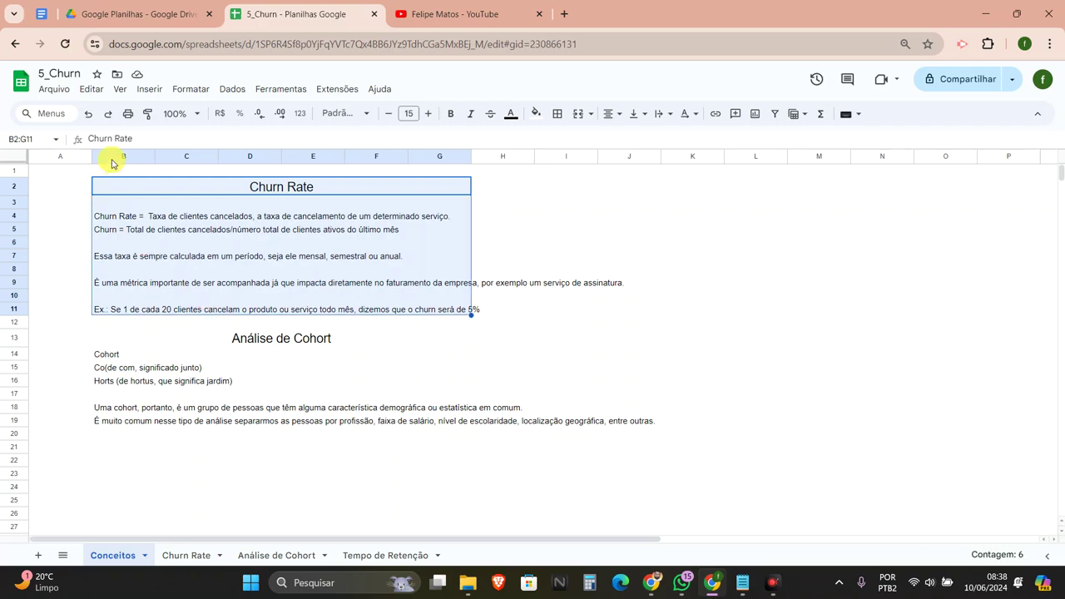
left_click(137, 15)
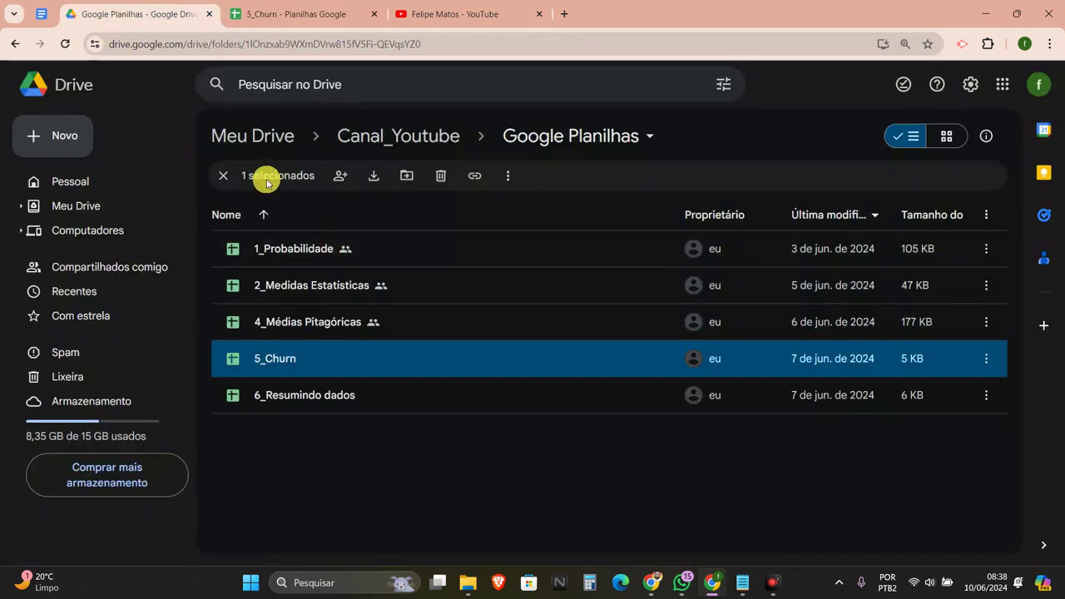
left_click(336, 464)
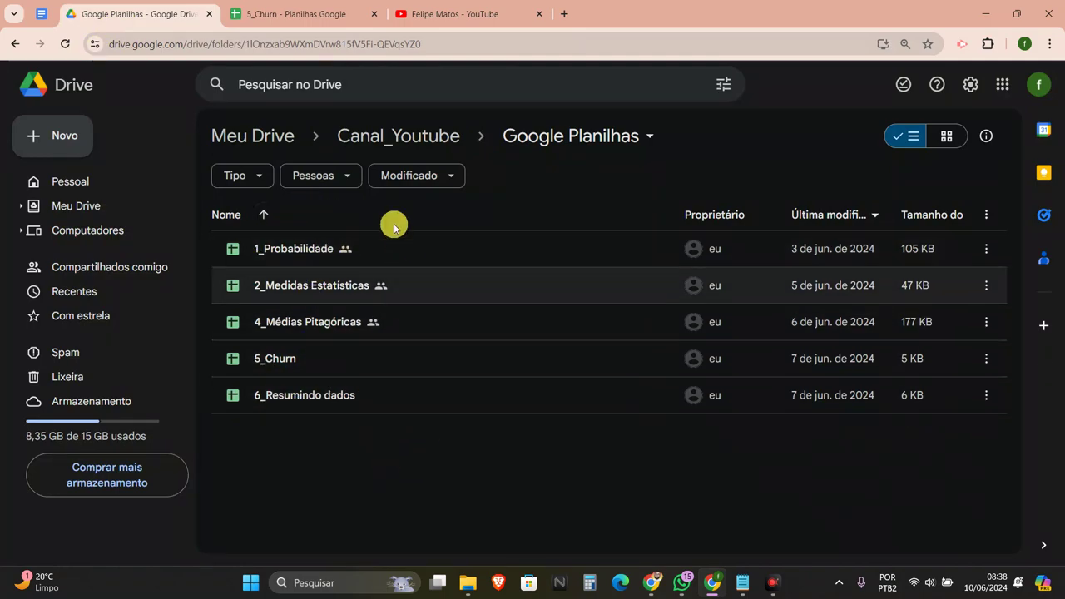
left_click(280, 5)
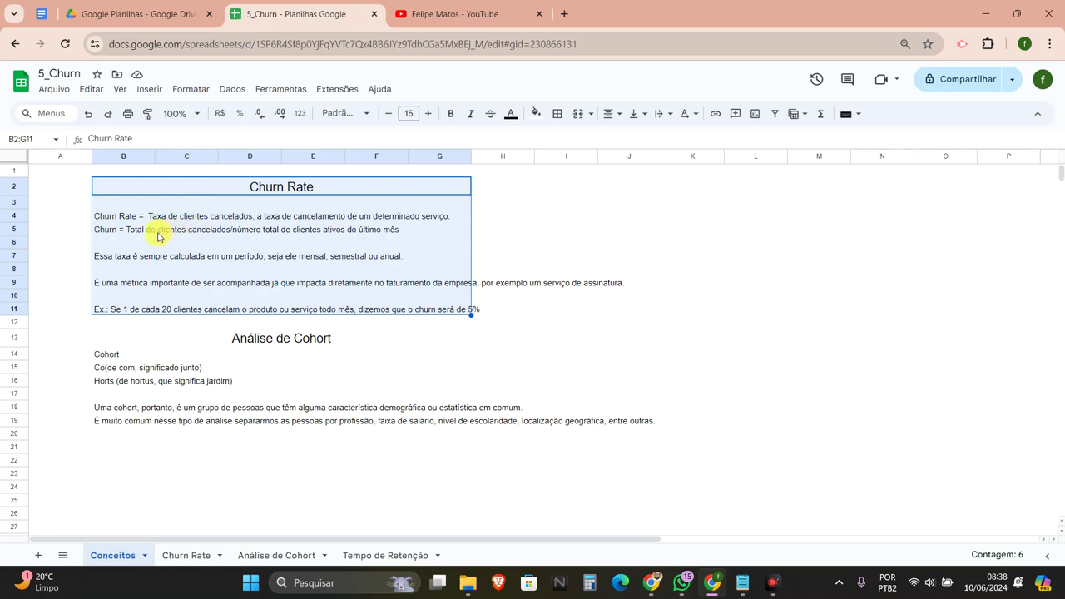
left_click(425, 216)
left_click(109, 231)
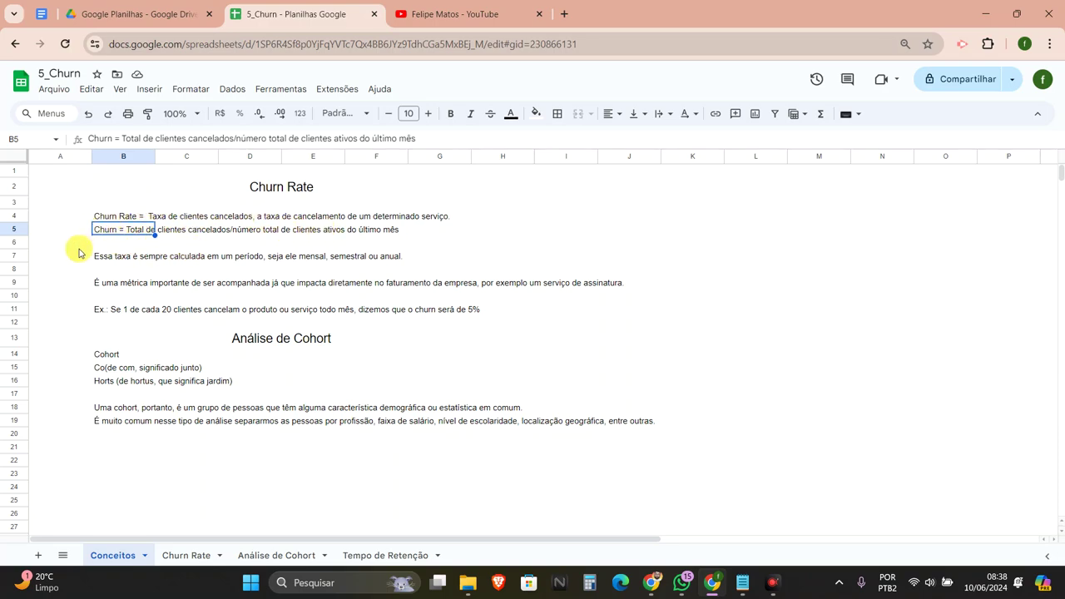
left_click(109, 255)
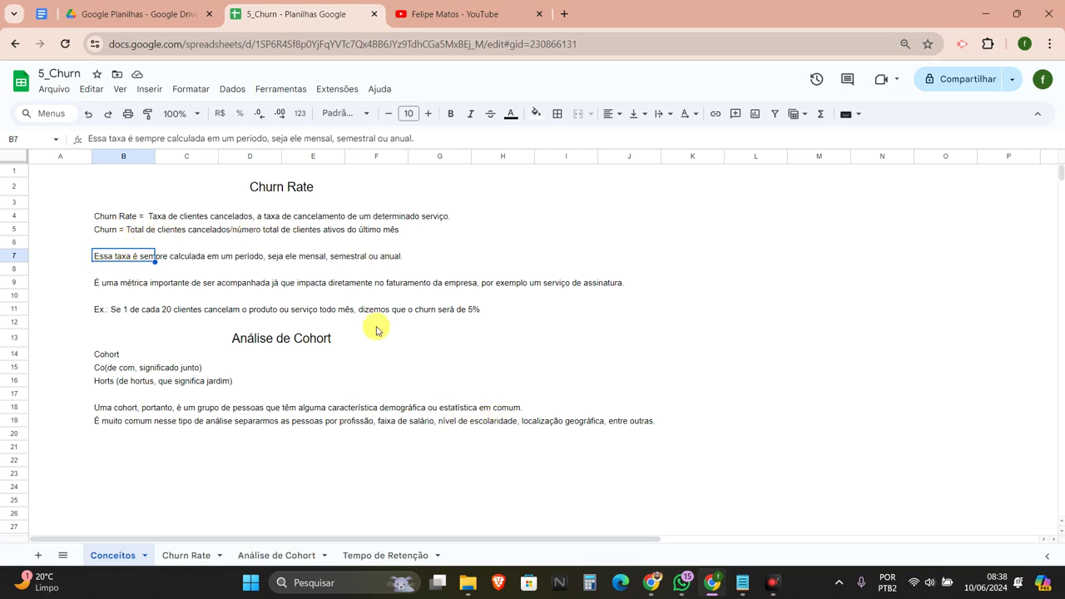
left_click(127, 287)
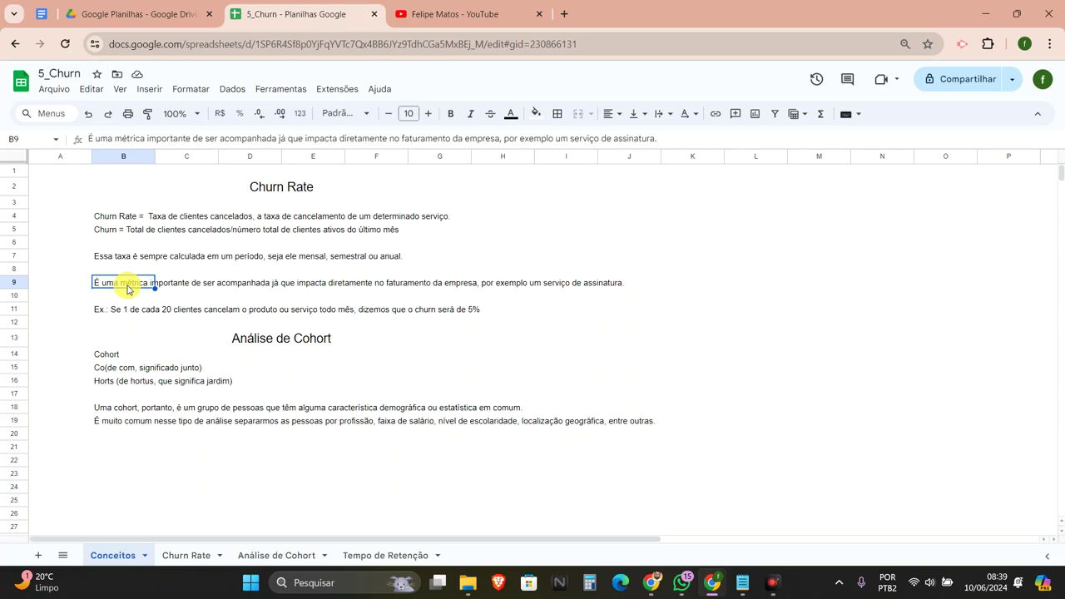
left_click(121, 310)
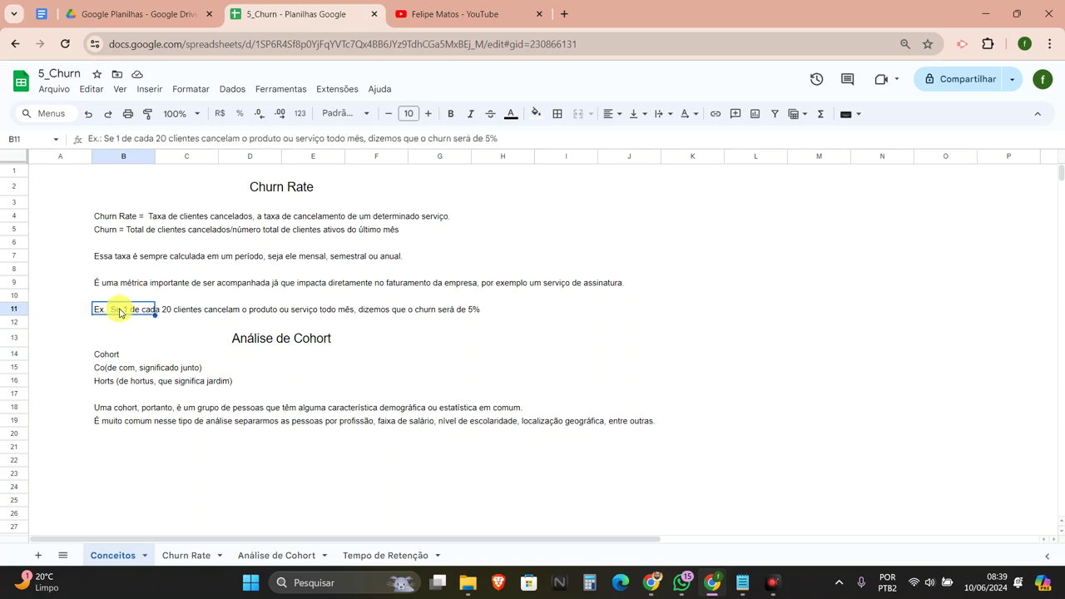
left_click(468, 311)
left_click(475, 311)
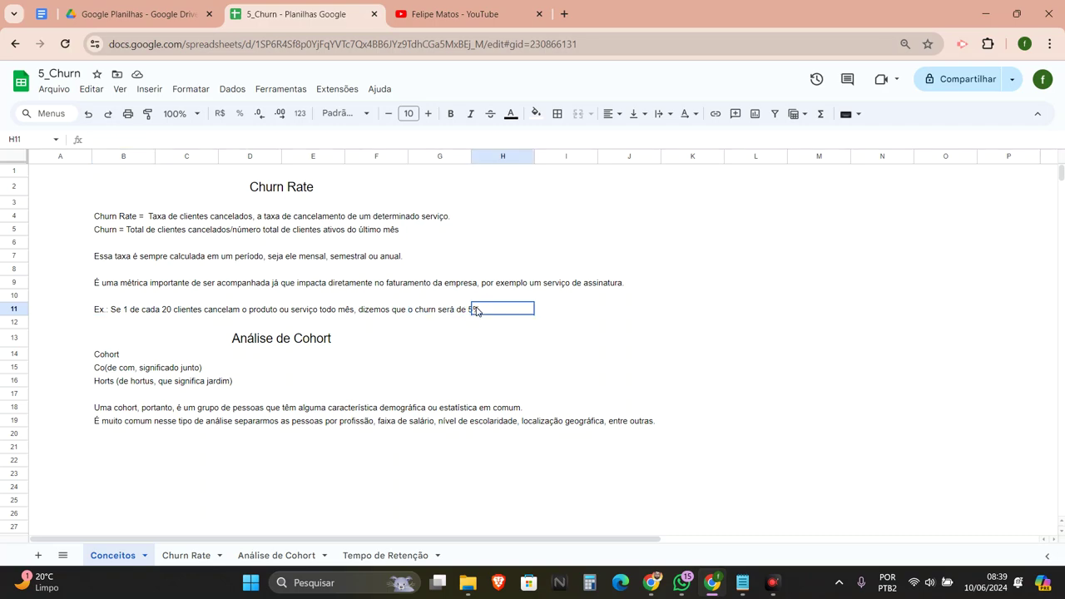
left_click(131, 314)
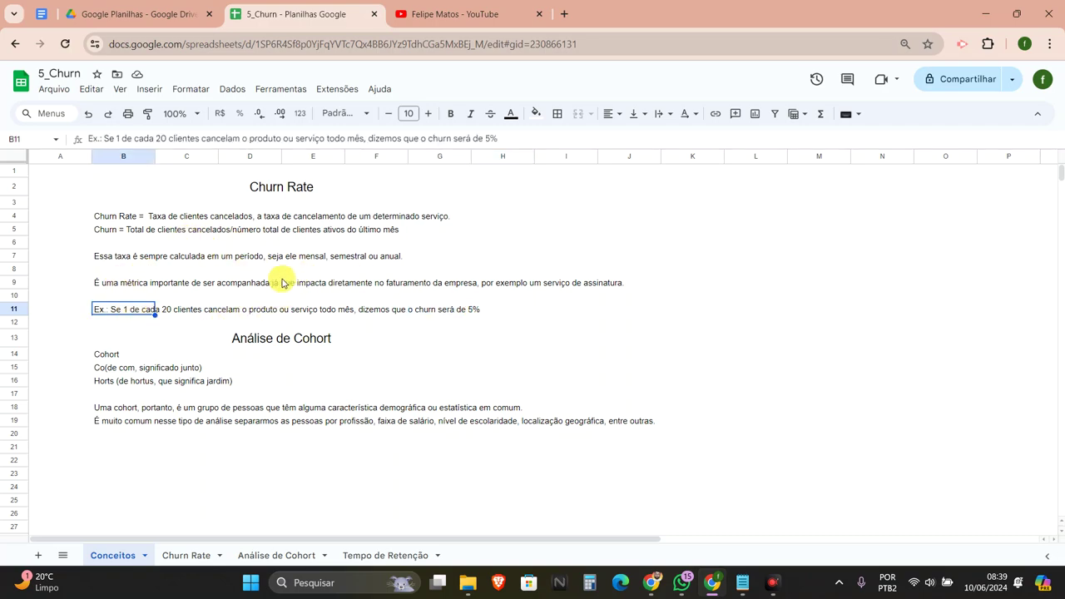
left_click(192, 555)
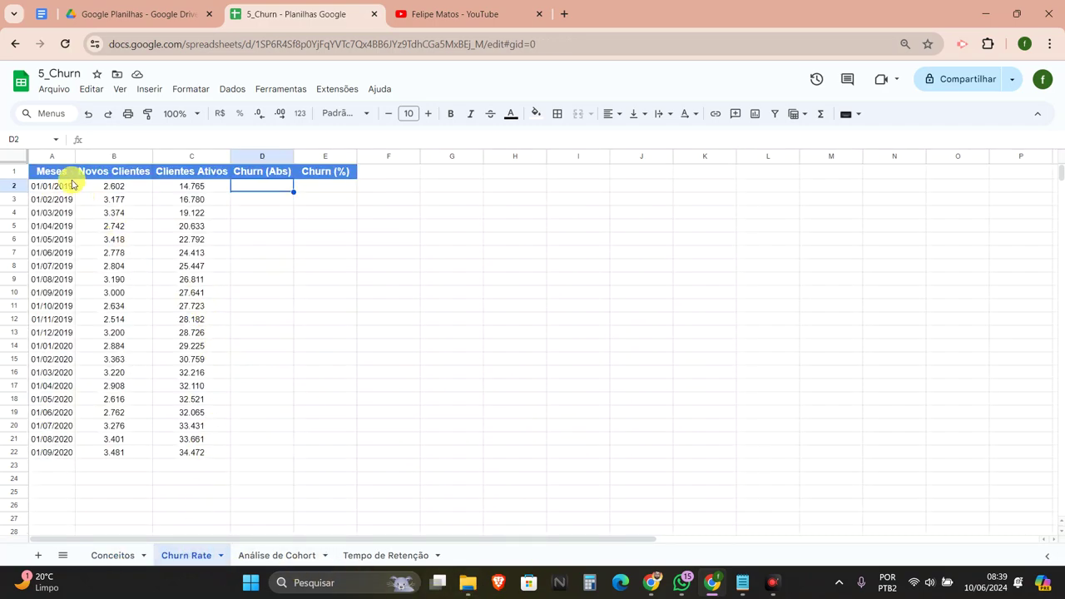
Step: Review the Meses, Novos Clientes, Clientes Ativos columns and the empty Churn (Abs) and Churn (%) headers
left_click_drag(58, 170, 52, 412)
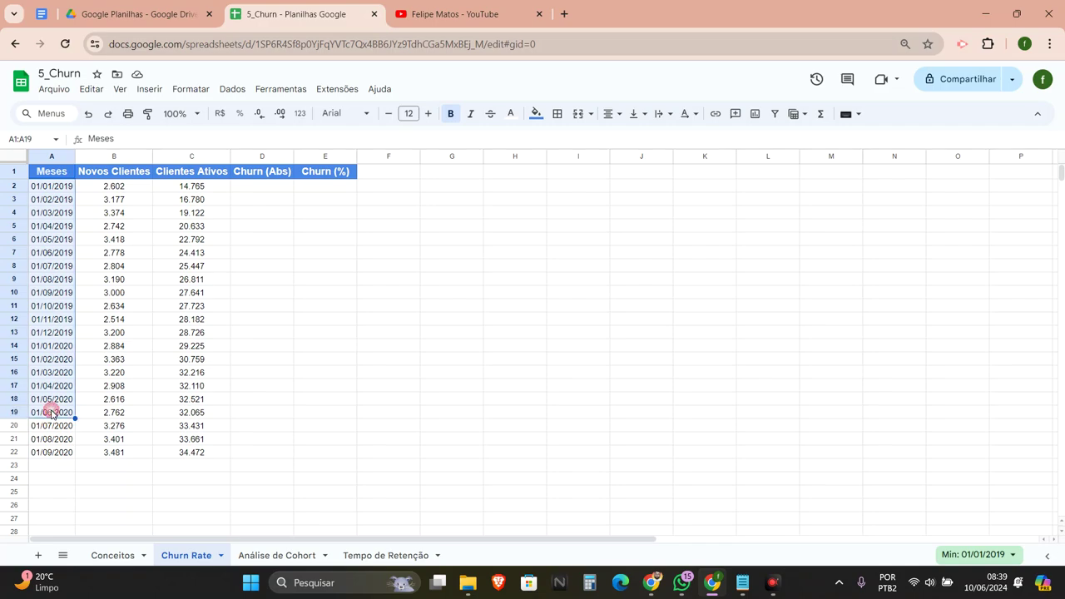
left_click_drag(116, 170, 145, 483)
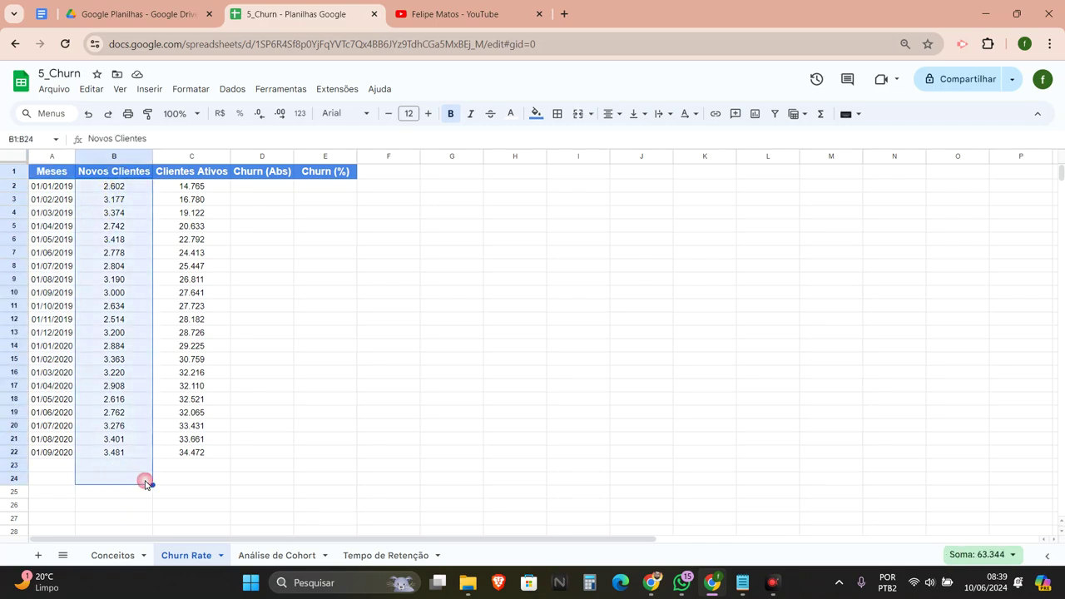
left_click(206, 184)
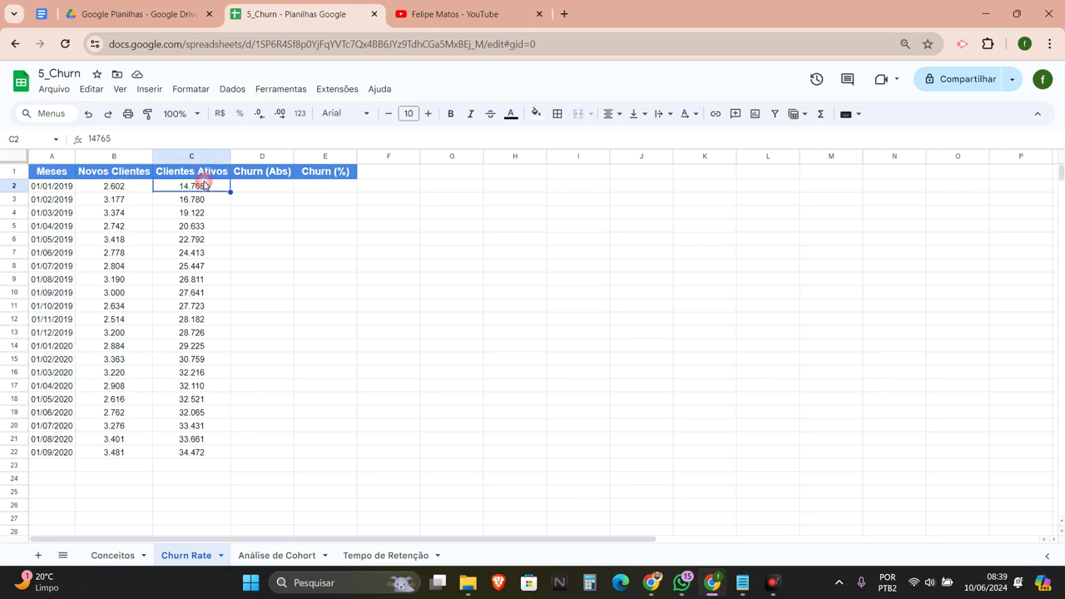
left_click(255, 176)
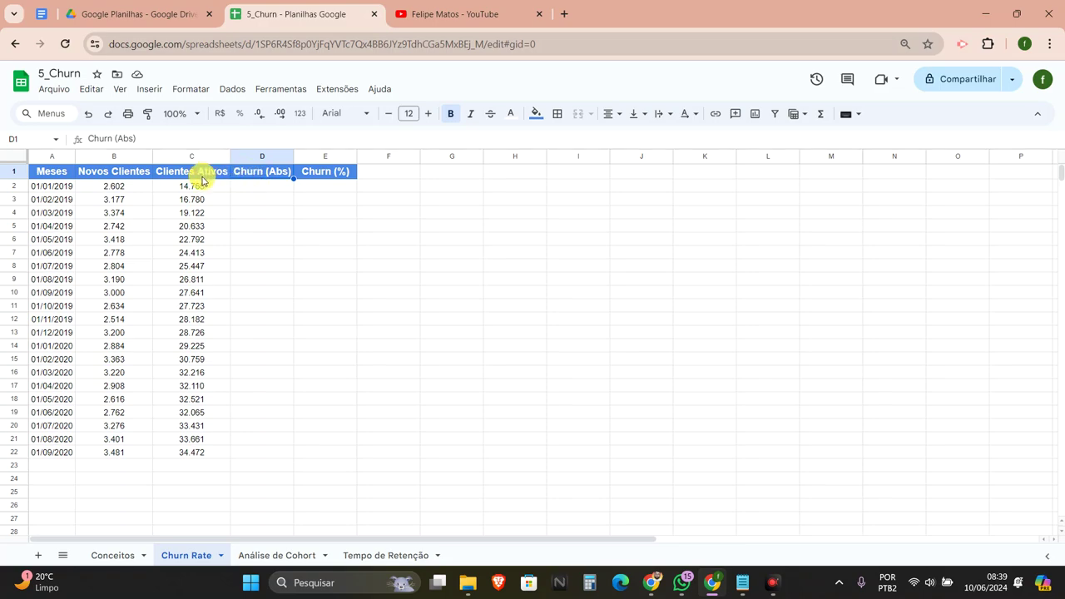
left_click(346, 169)
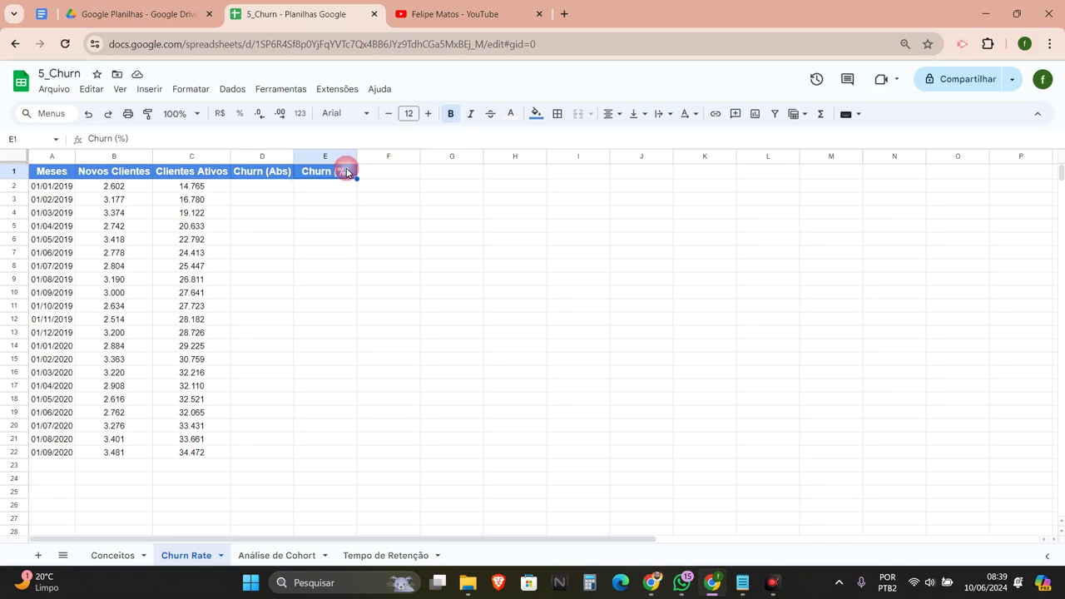
left_click(280, 189)
Step: Enter the formula =C2+B2-C3 in D2 for the first month's absolute churn
type("=")
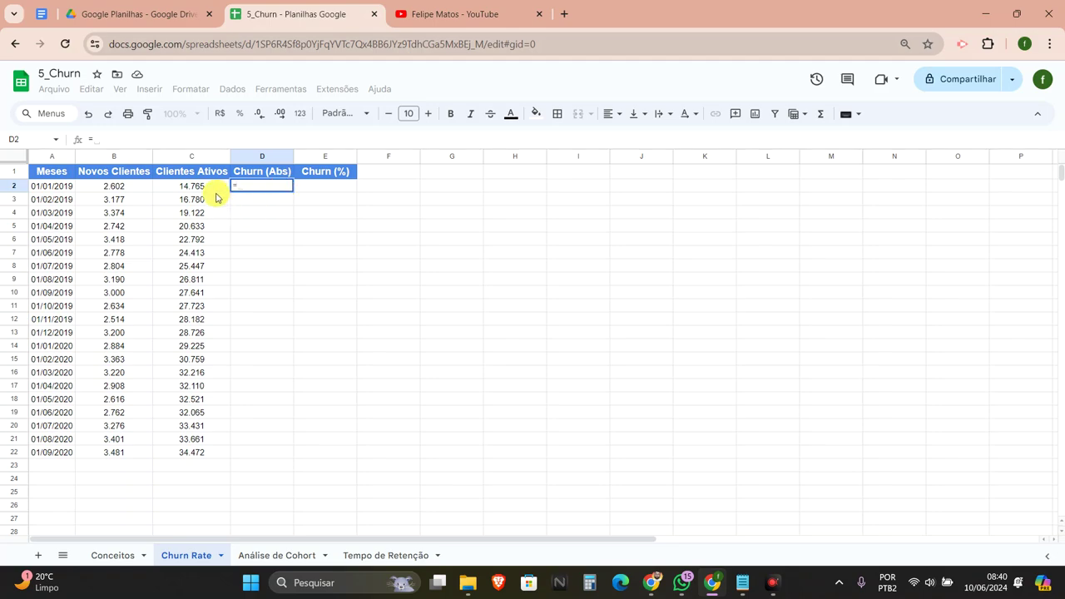
left_click(210, 194)
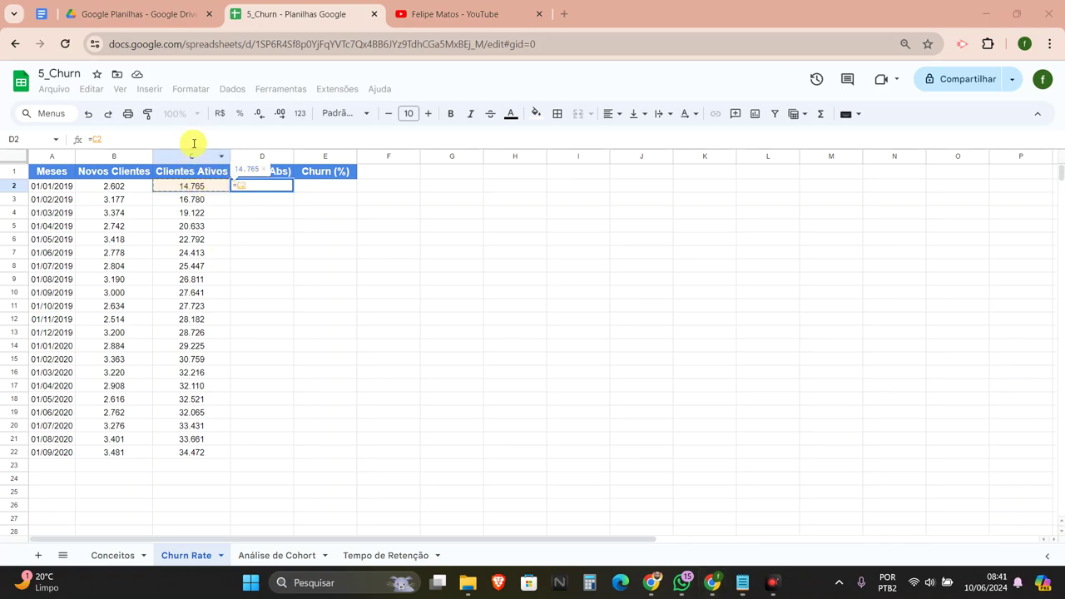
type("+")
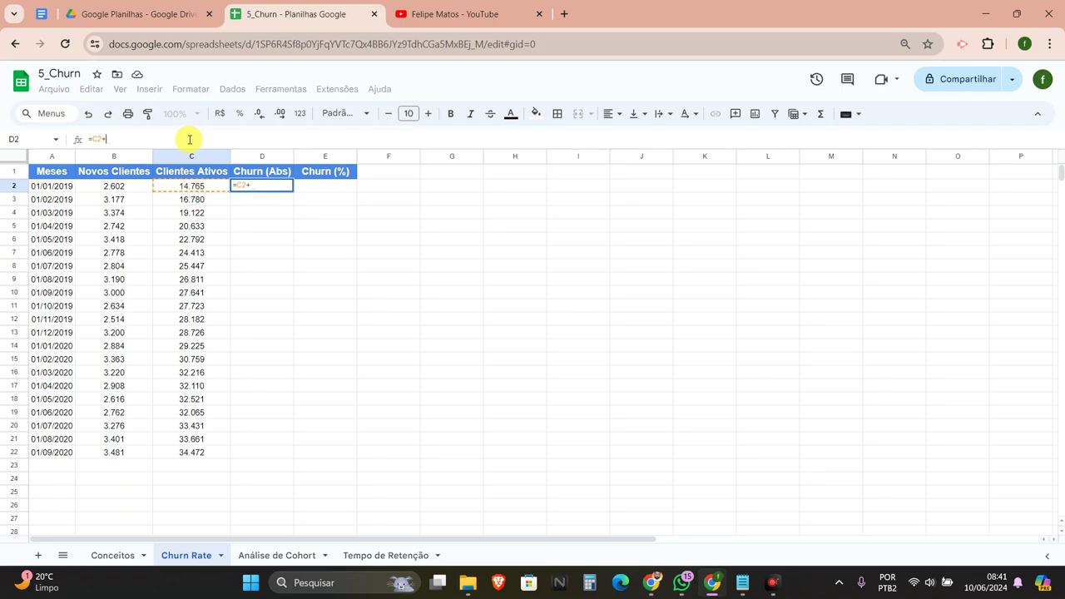
left_click(119, 190)
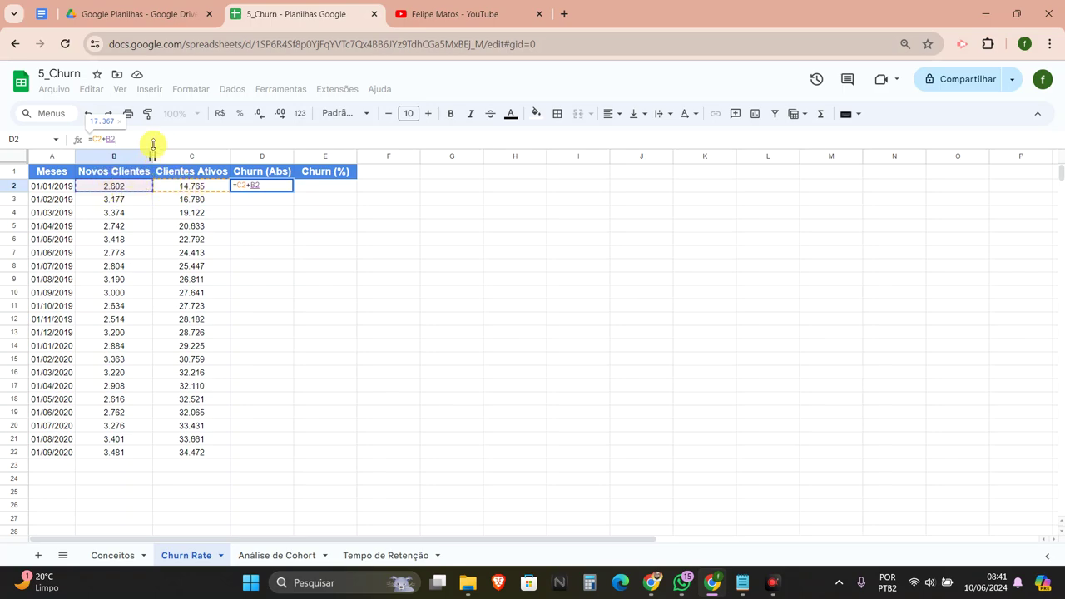
type("-")
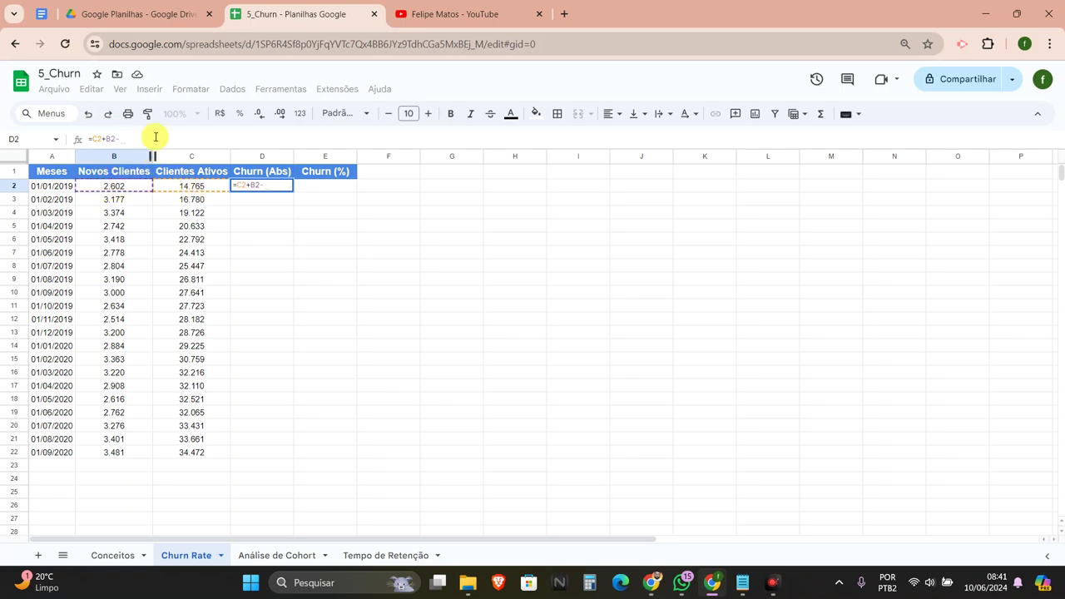
left_click(190, 204)
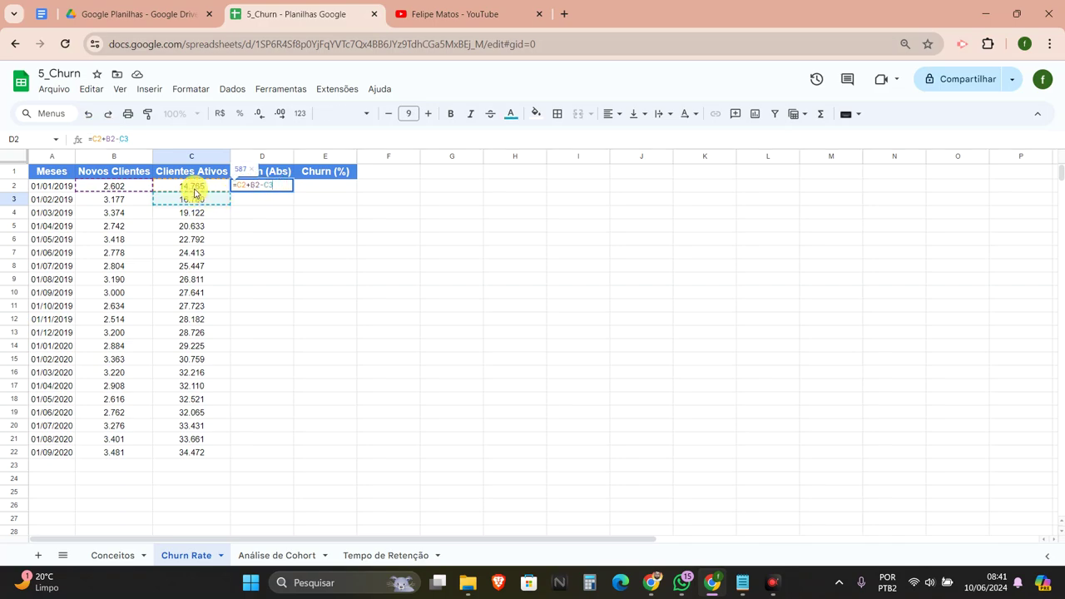
key("Return")
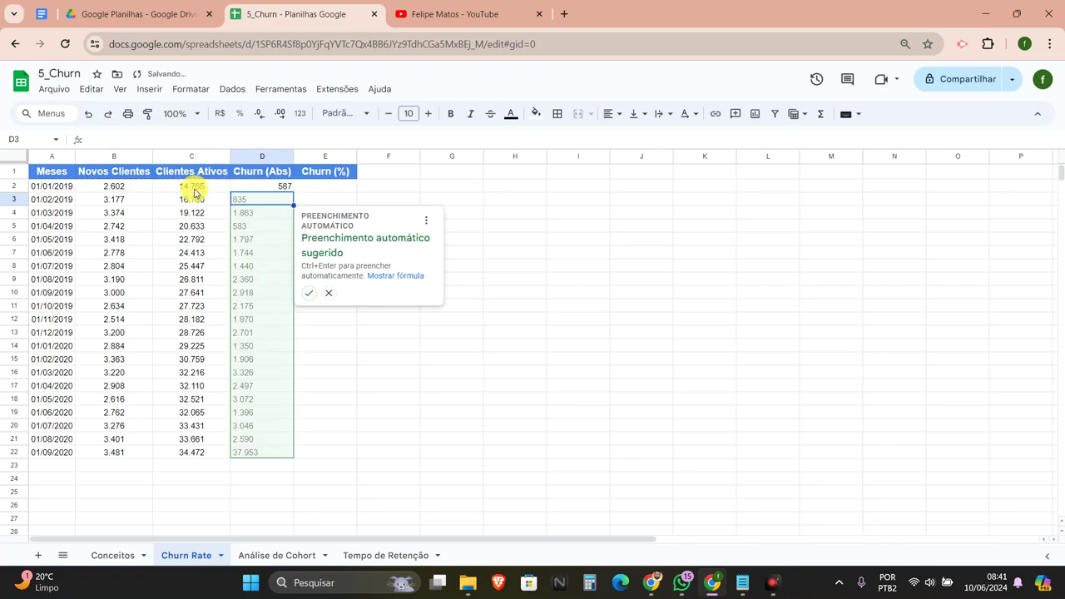
Step: Dismiss the autofill suggestion and copy the D2 formula down through D21
left_click(328, 292)
left_click(283, 187)
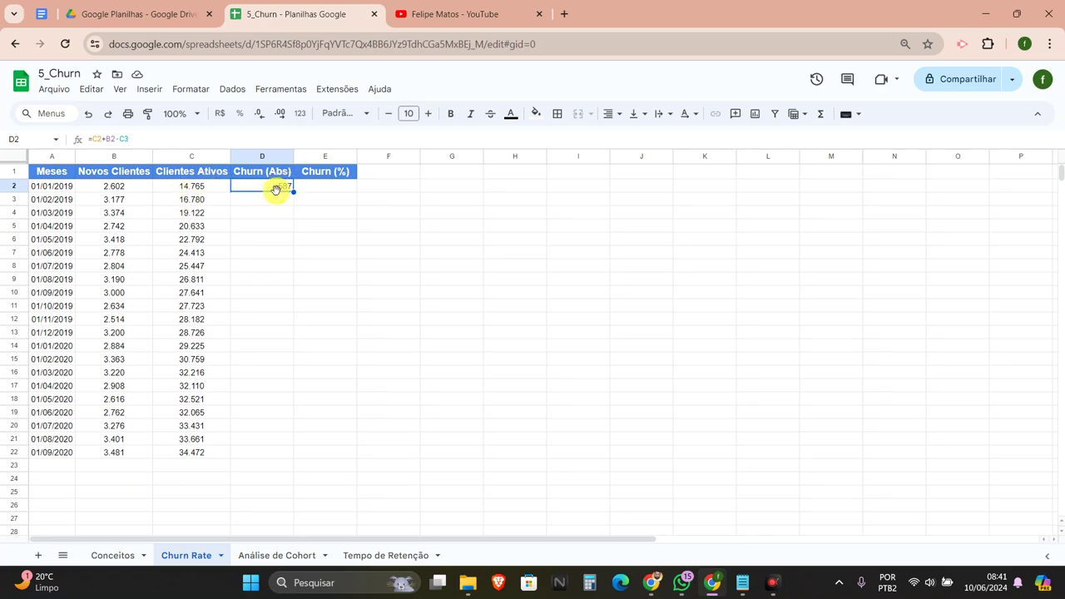
left_click_drag(293, 192, 281, 438)
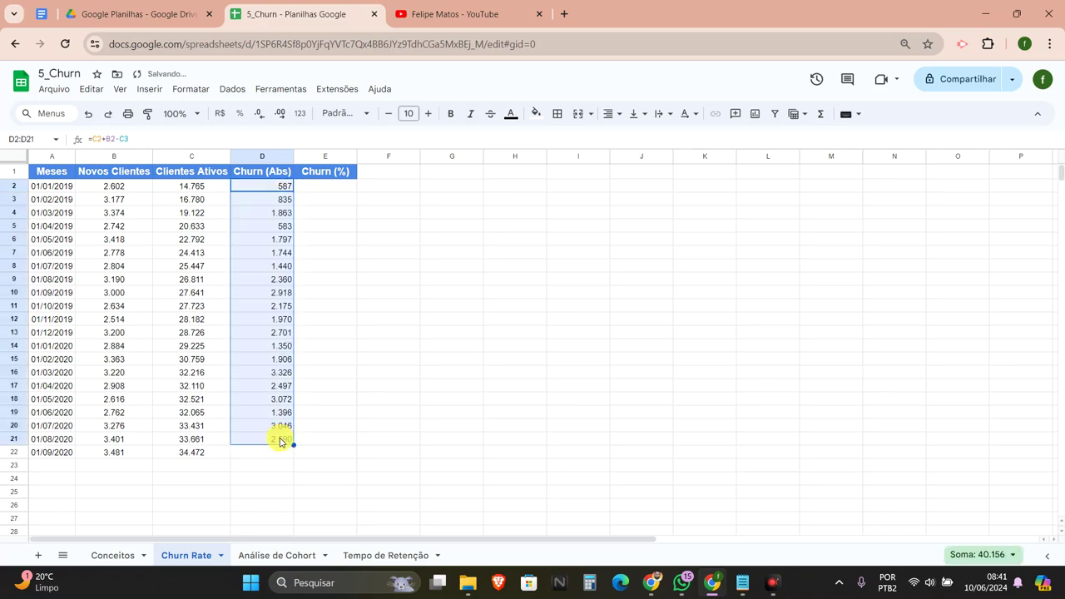
left_click(250, 452)
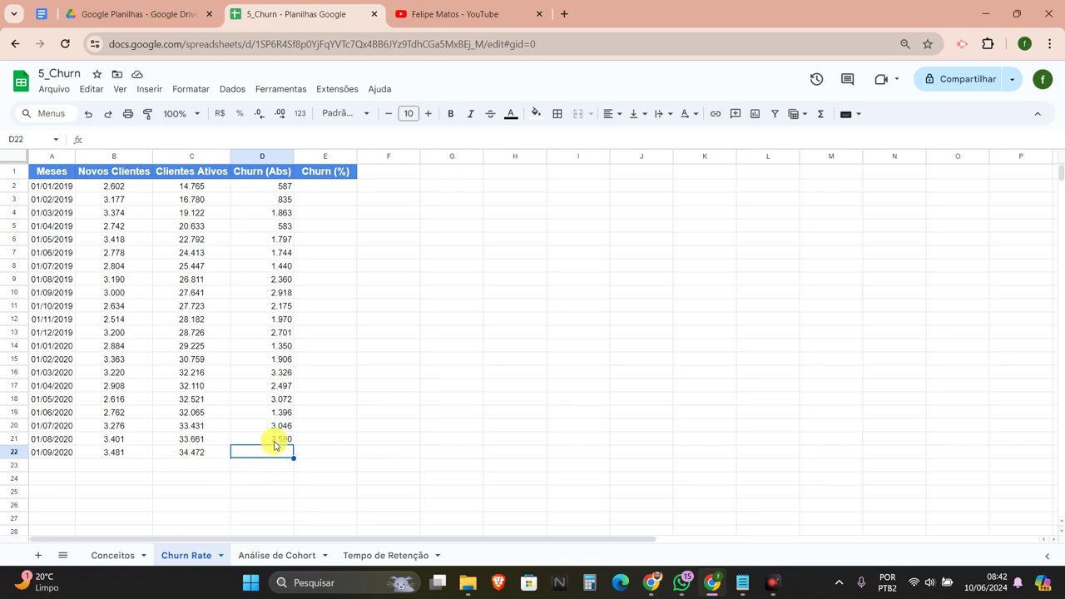
Step: Enter 0 in D22 for 01/09/2020 and check the churn formulas in D3 and D4
type("0")
key("Tab")
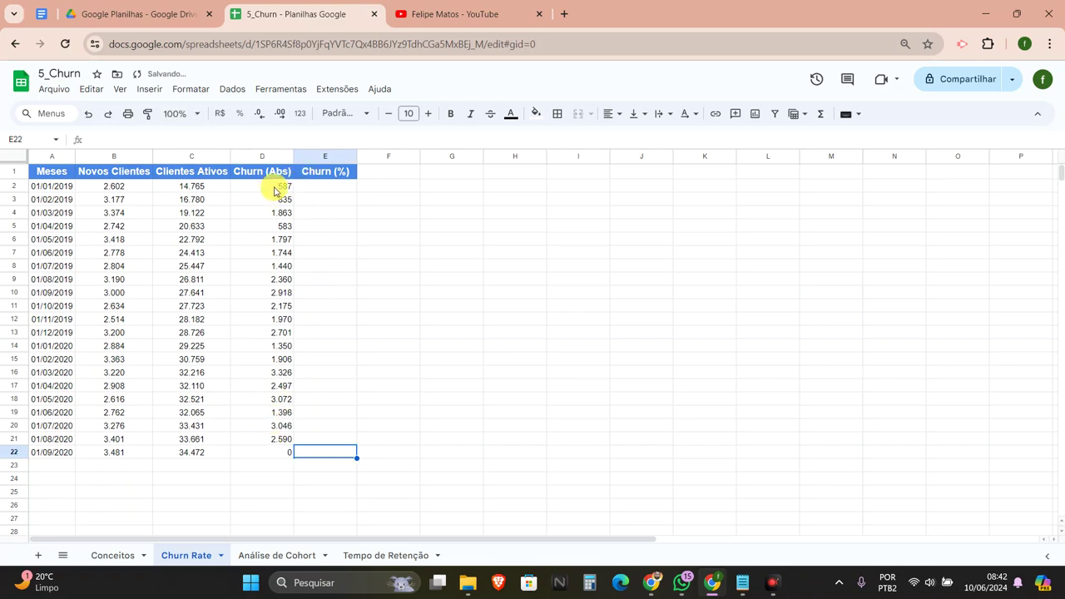
left_click_drag(274, 192, 277, 203)
left_click(279, 200)
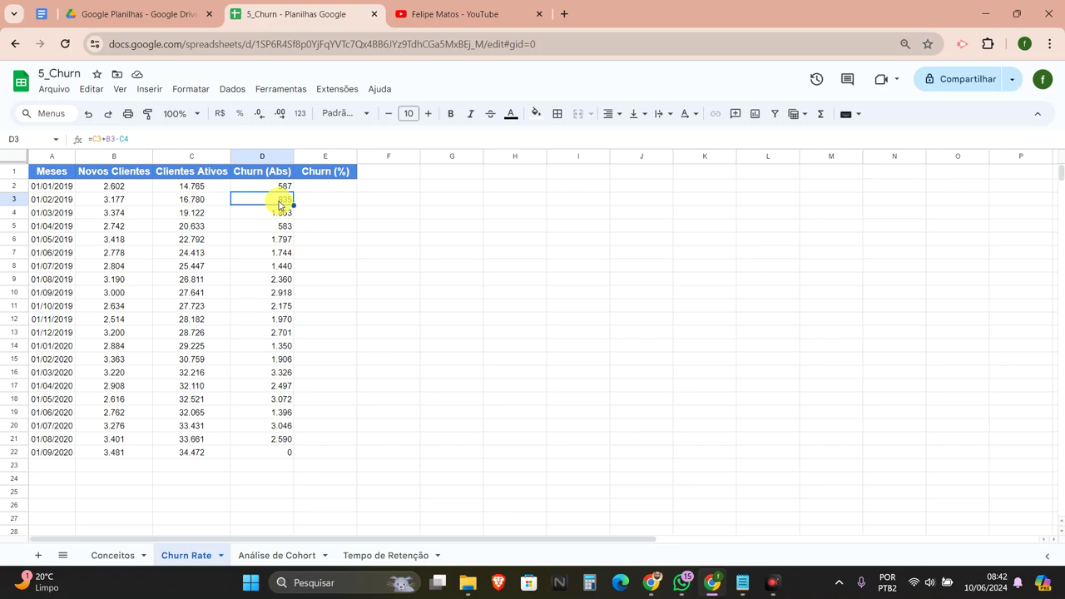
left_click(282, 214)
Step: Review the Churn (Abs) formulas from D5 through D15 down the column
left_click_drag(274, 187, 269, 220)
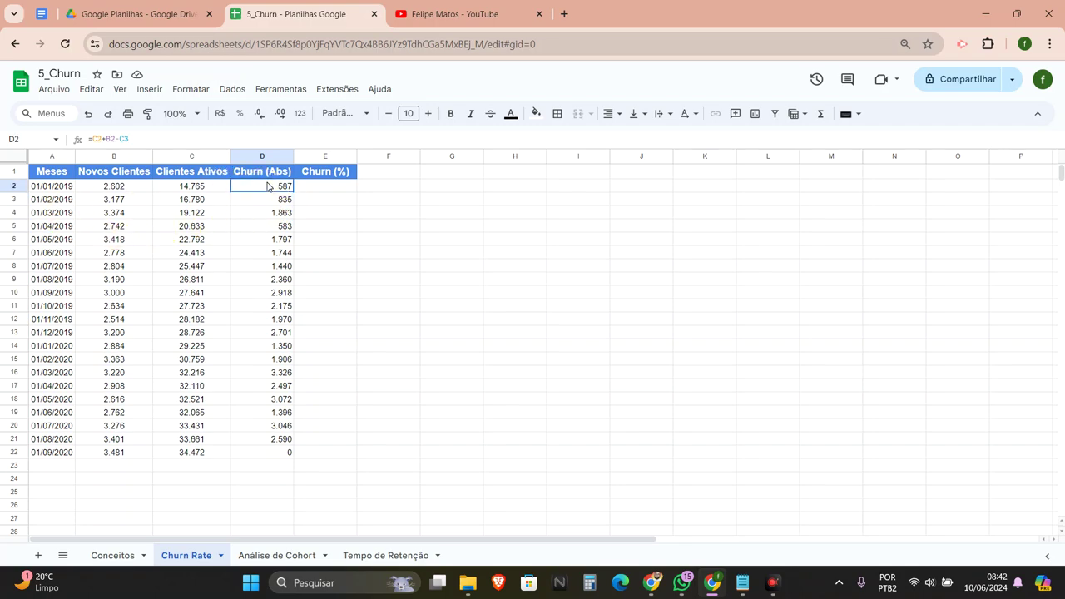
left_click(269, 229)
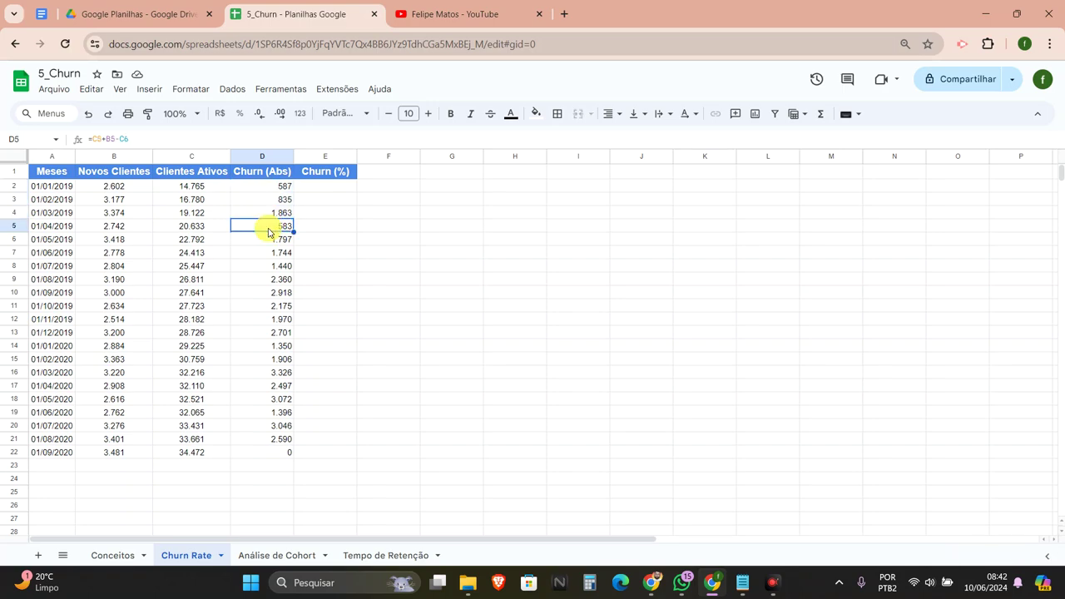
left_click(276, 239)
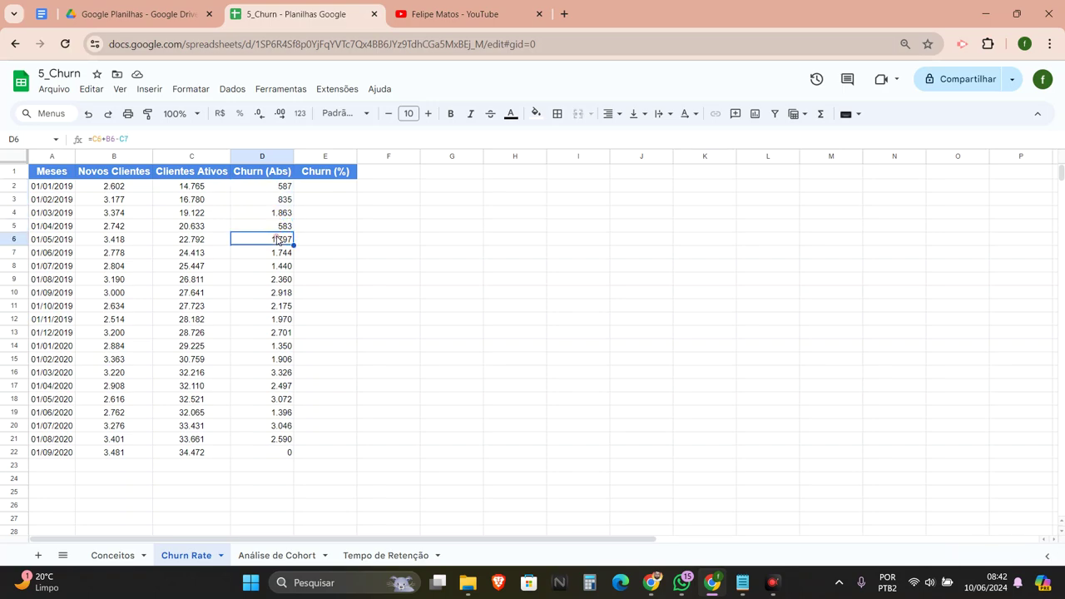
left_click(286, 254)
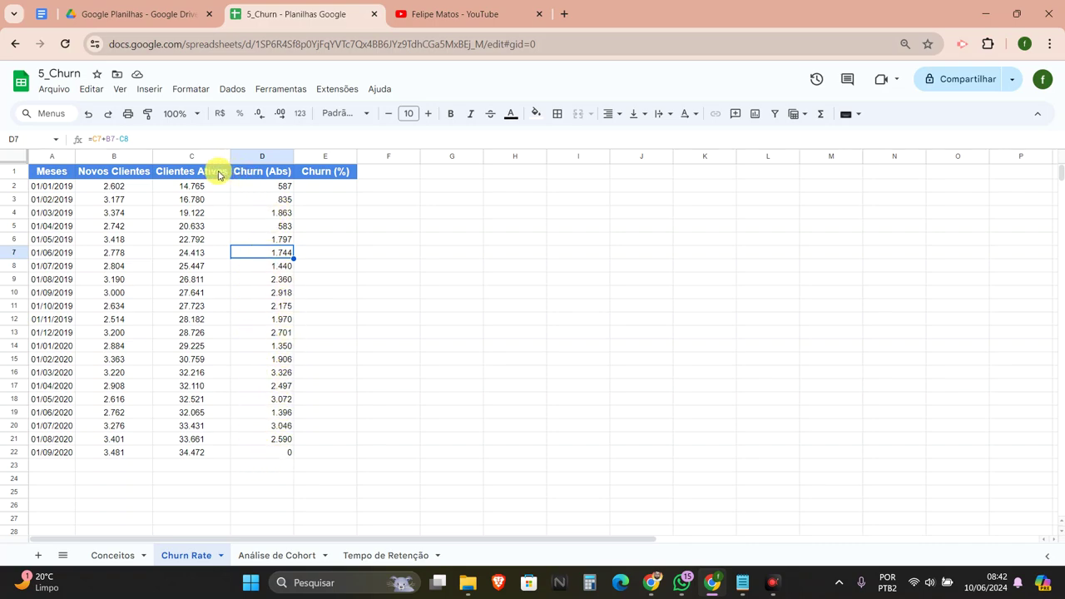
left_click_drag(214, 171, 282, 438)
left_click(275, 361)
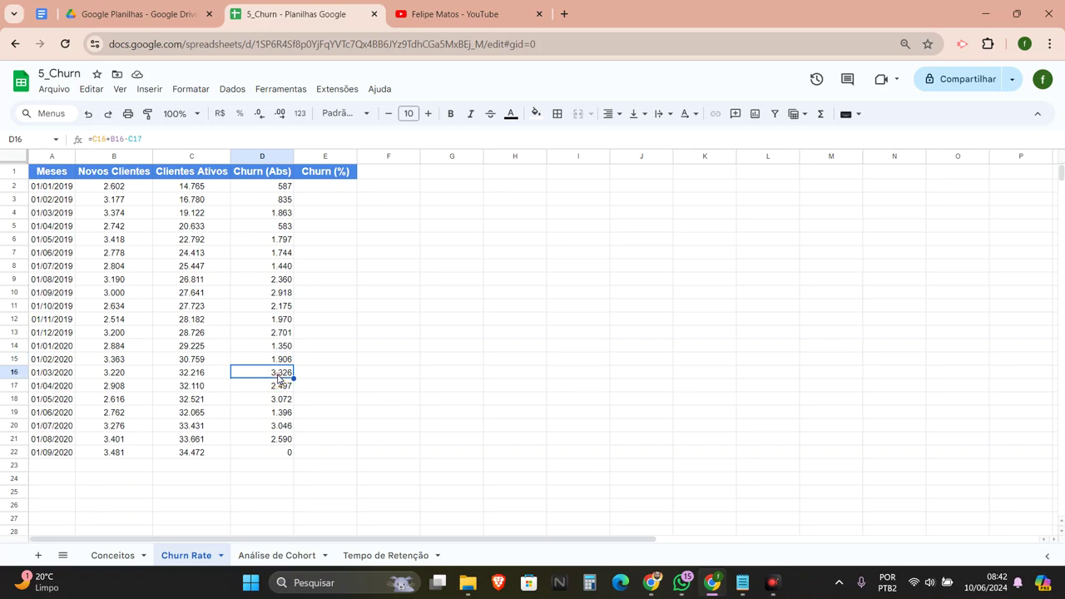
left_click(14, 372)
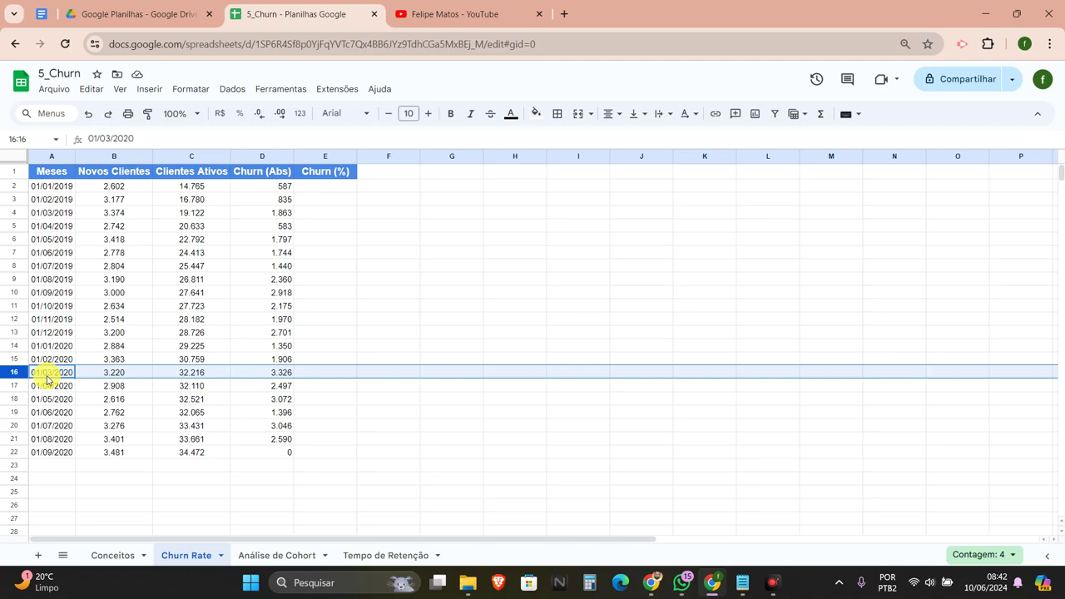
left_click(332, 189)
Step: Enter the formula =D2/C2 in E2 for the first month's churn percentage
left_click(328, 190)
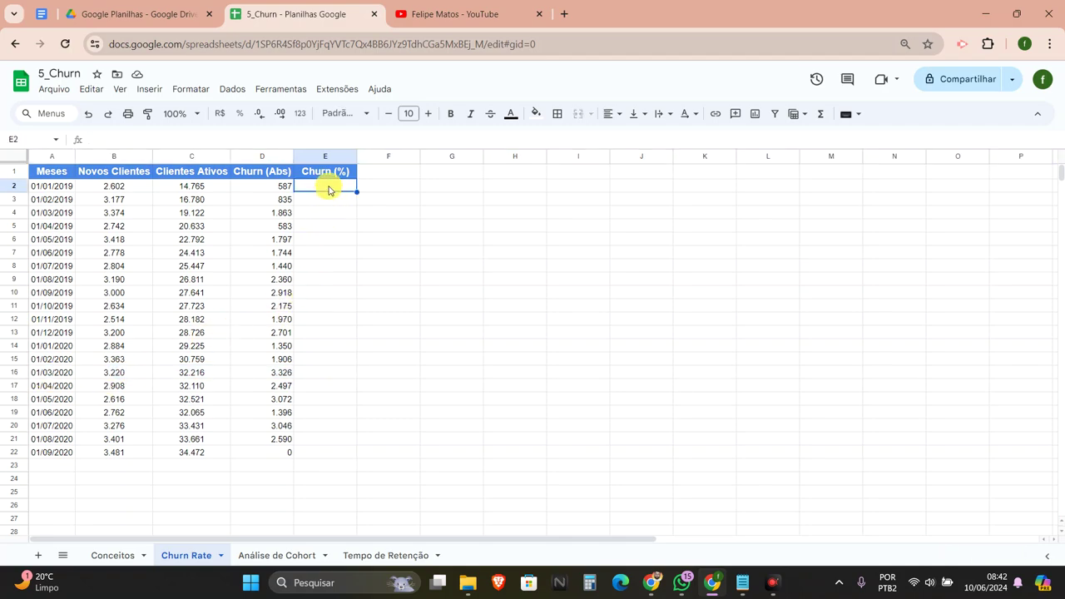
type("=")
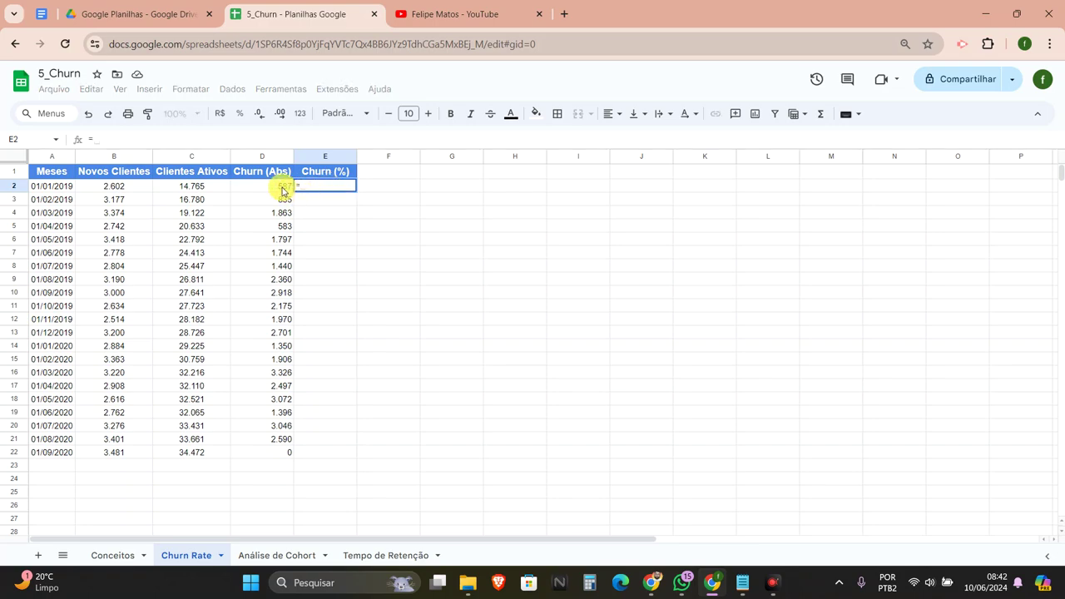
left_click(283, 189)
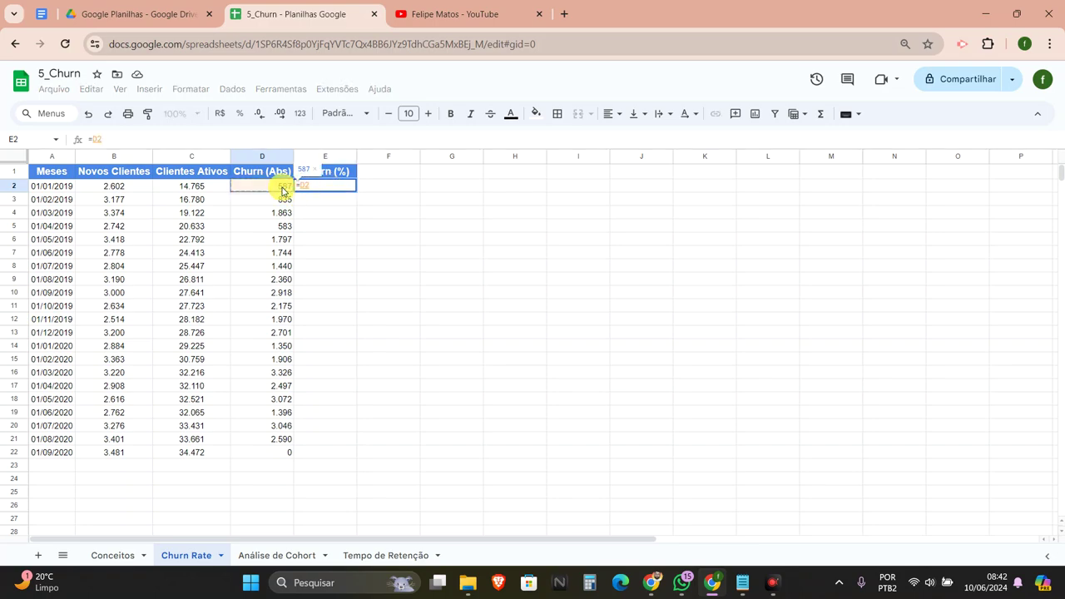
type("/")
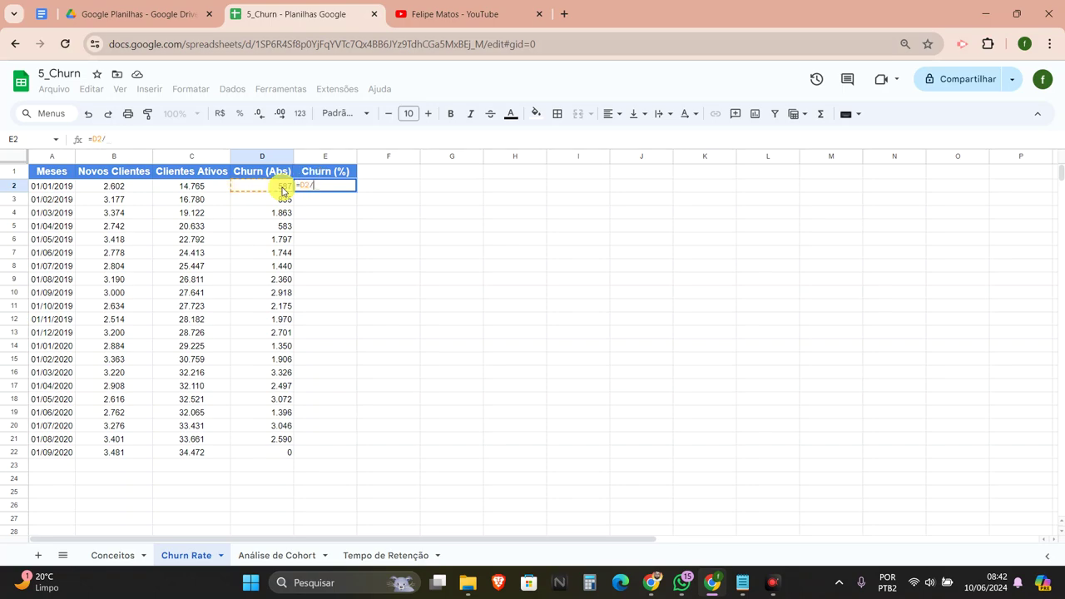
left_click(213, 188)
key("Return")
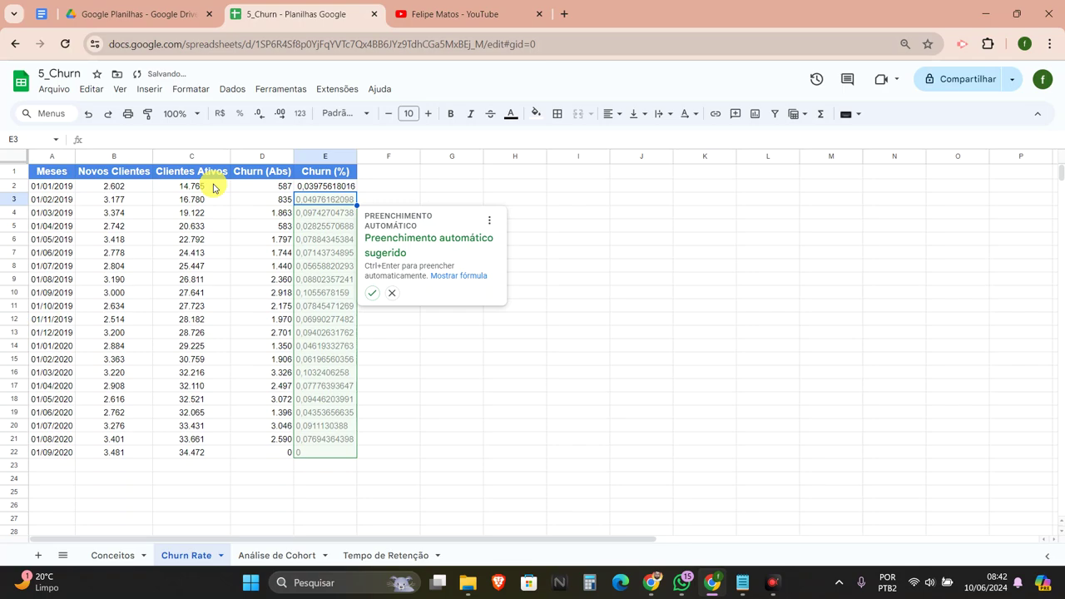
Step: Fill =D2/C2 down column E and format E2:E21 as percentages
left_click(372, 294)
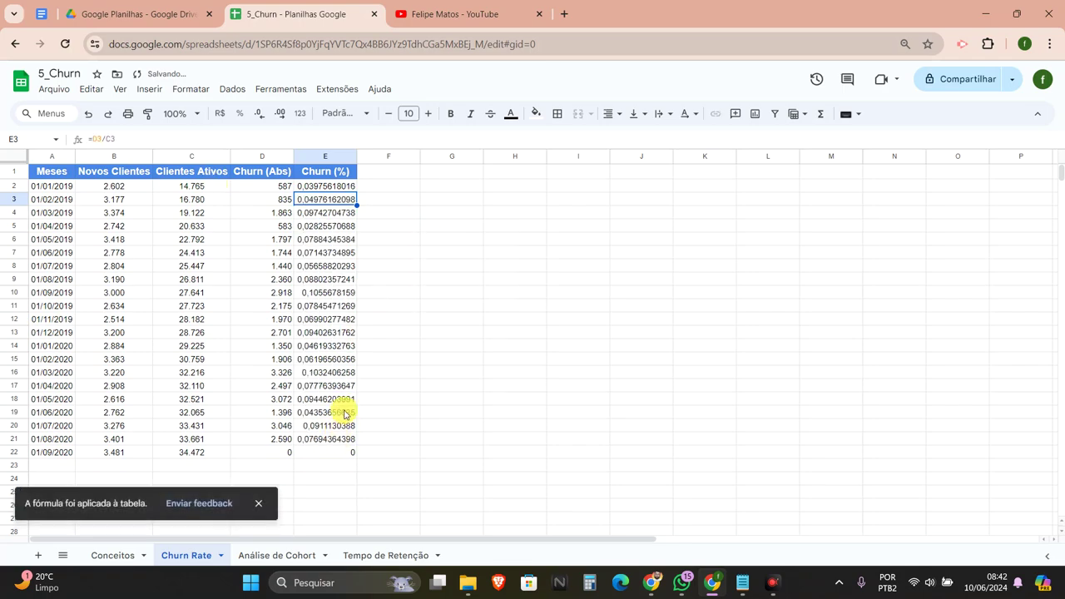
left_click_drag(332, 187, 326, 439)
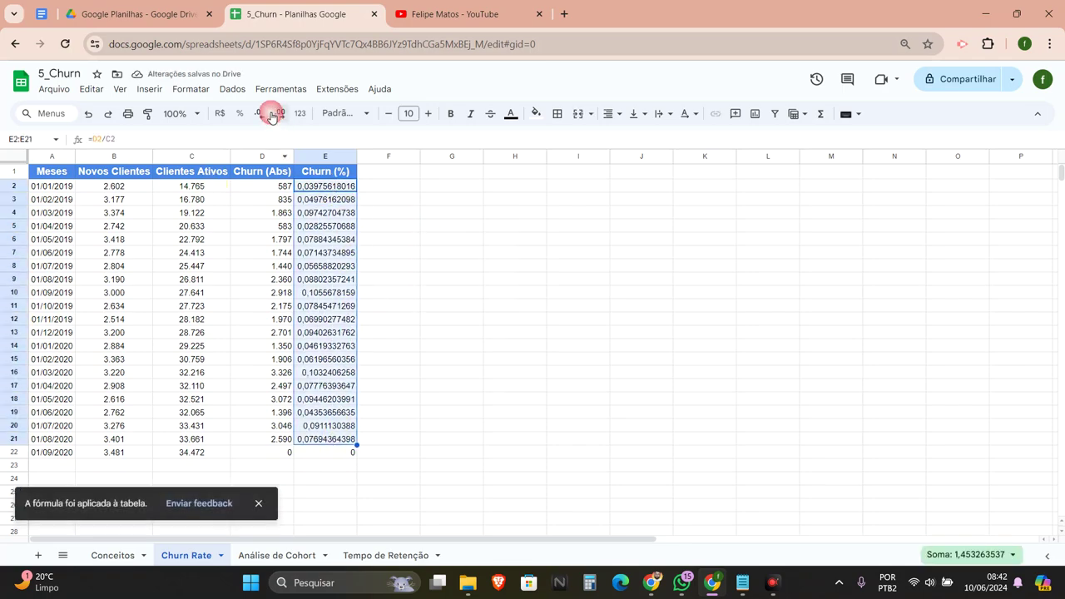
left_click(239, 113)
Step: Check the churn percentages, such as 10,56% in E10, and select the full table A1:E22
left_click(336, 192)
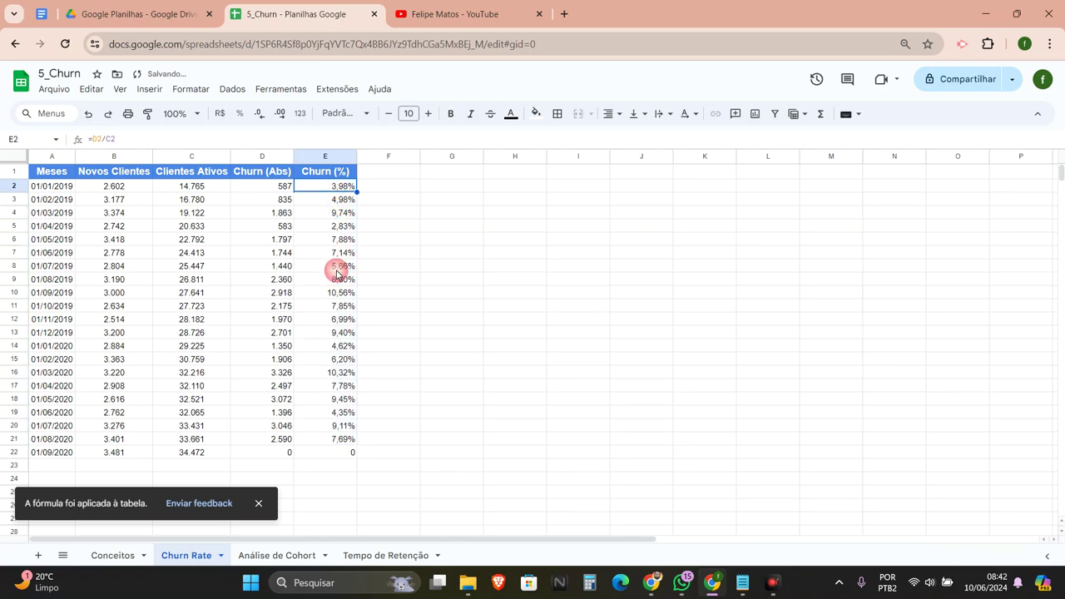
left_click(340, 293)
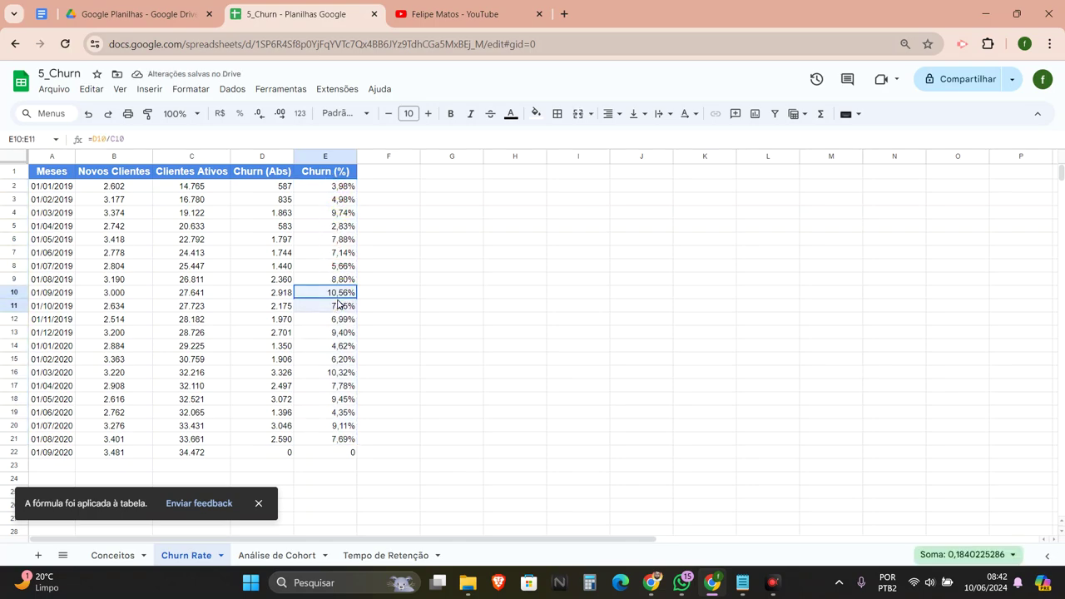
left_click(325, 372)
left_click_drag(341, 297, 35, 299)
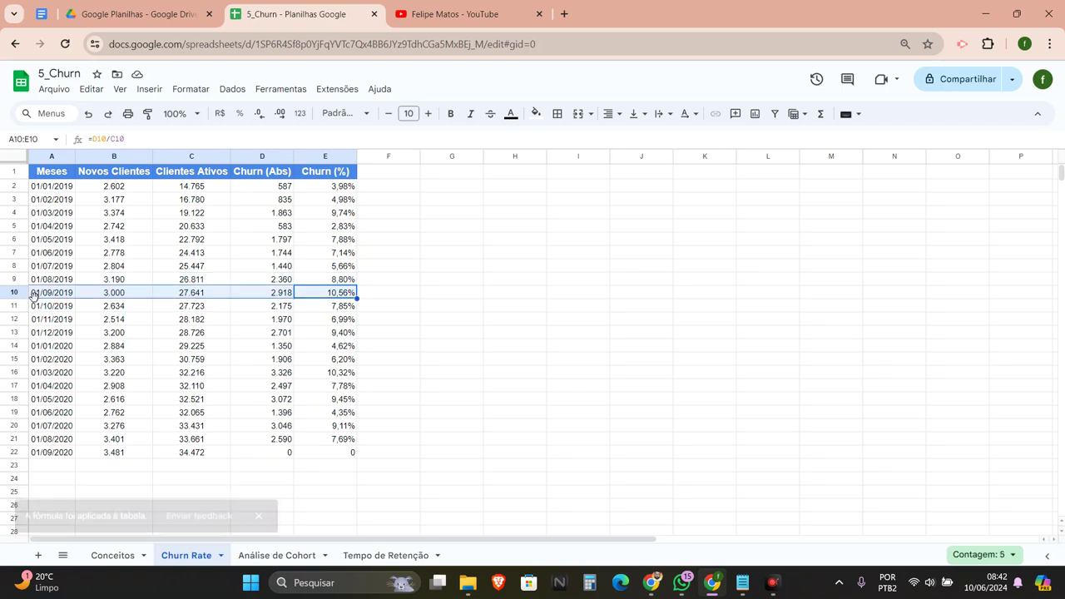
left_click(324, 293)
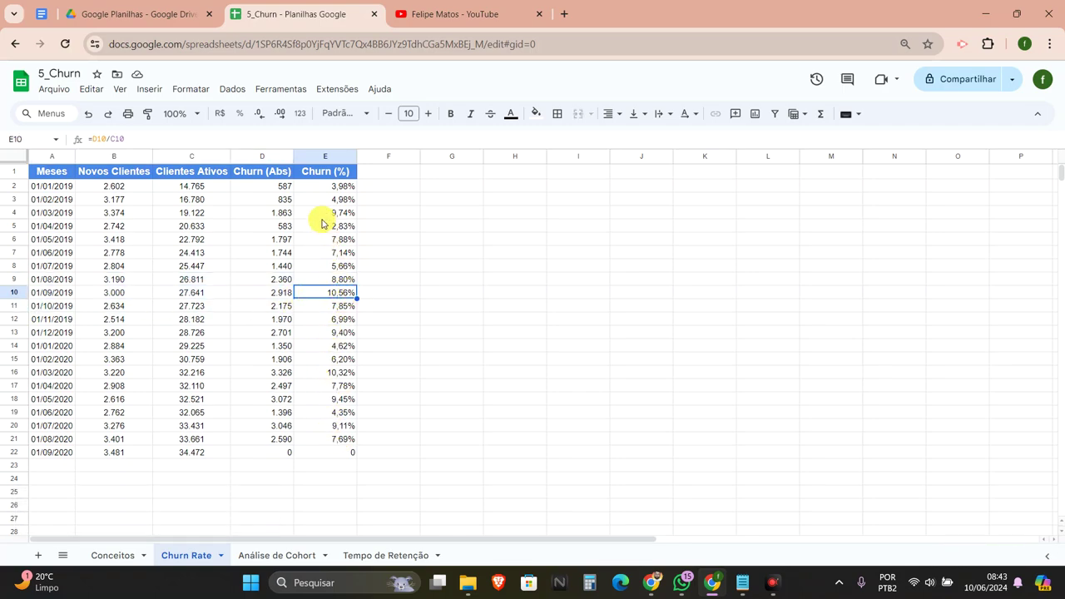
left_click_drag(51, 171, 348, 451)
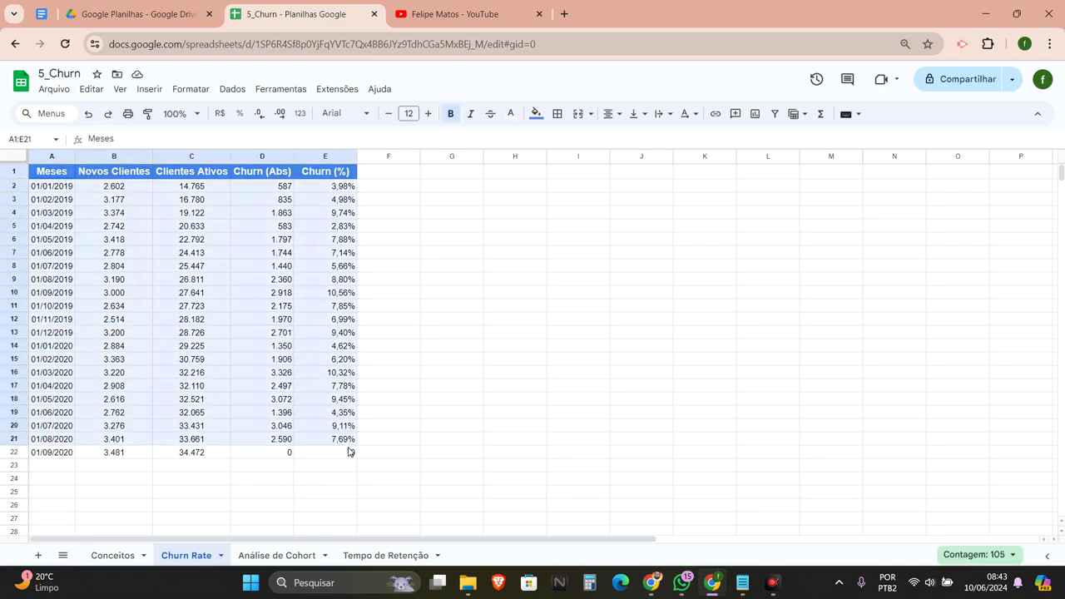